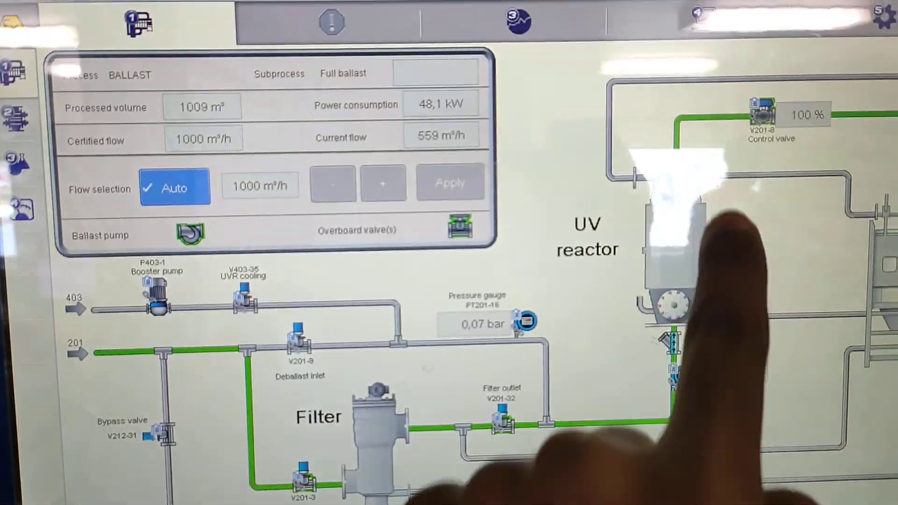
Step: View the UV reactor and filter detail pop-ups, then return to the ballast process diagram
left_click(727, 211)
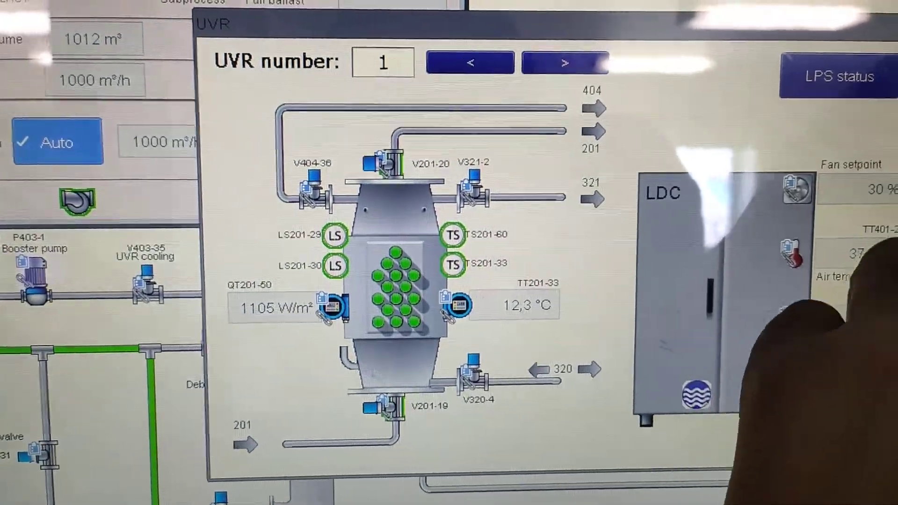
left_click(842, 393)
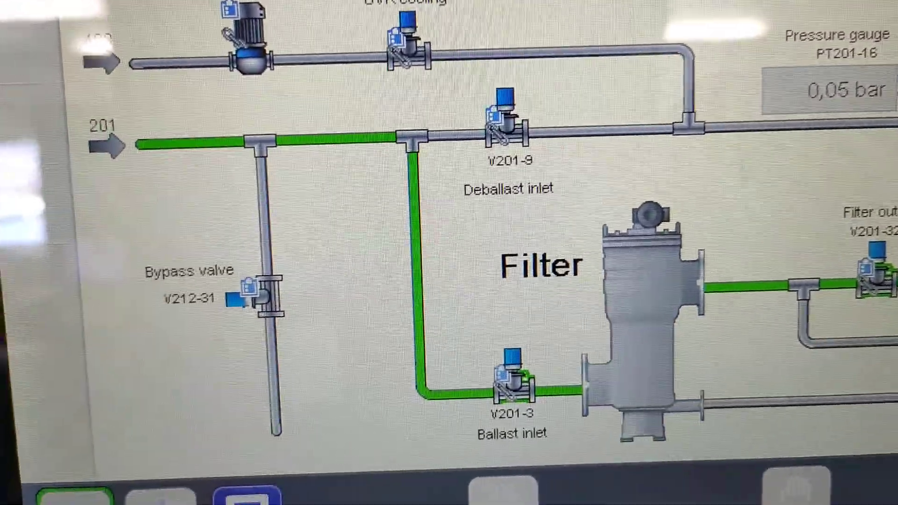
left_click(642, 316)
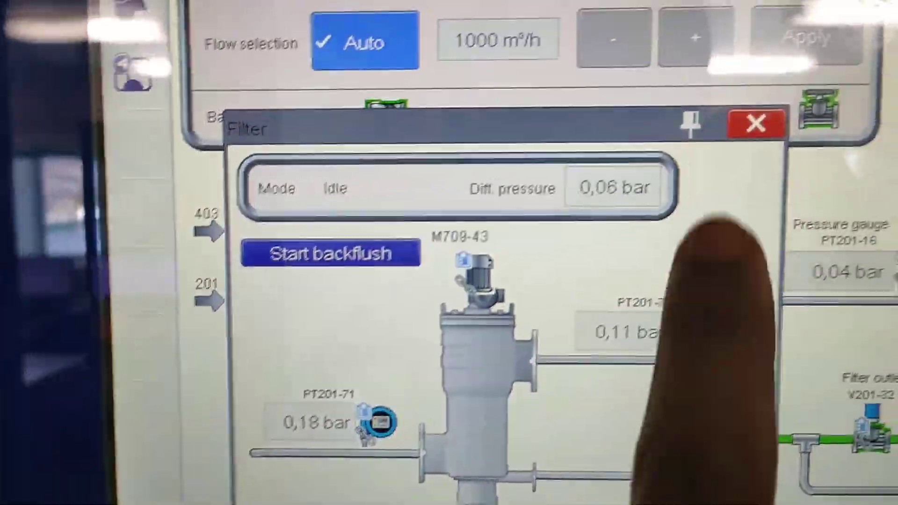
left_click(756, 123)
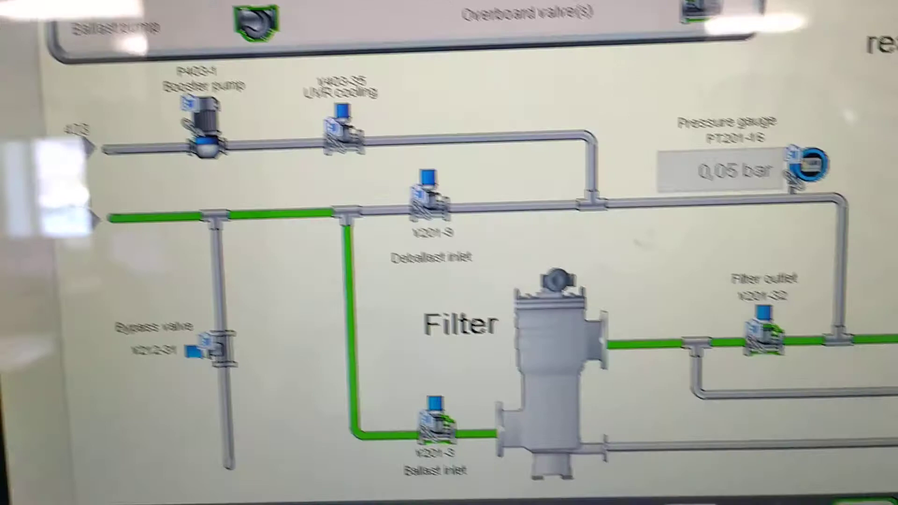